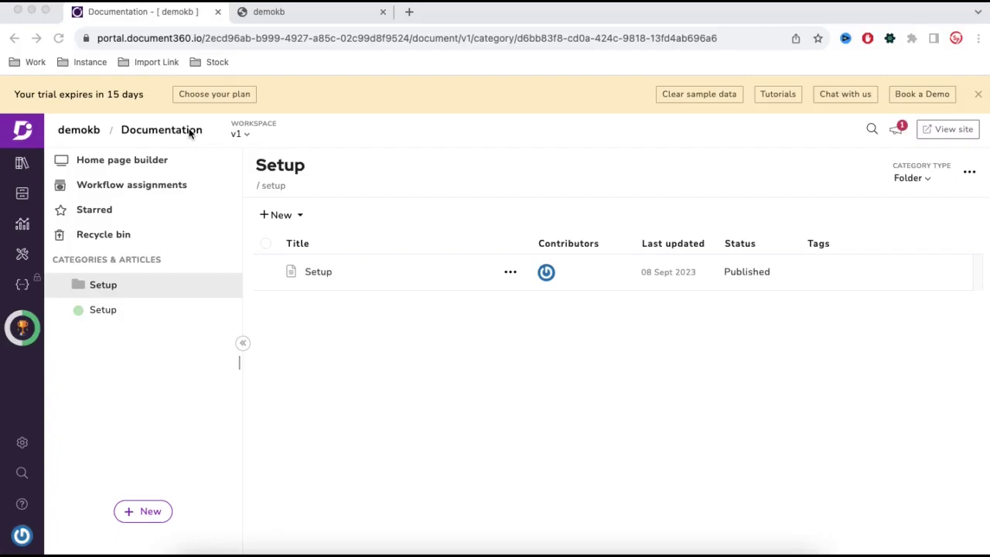
Open the Setup article on the live demokb documentation site, then go back to the portal's Setup category
left_click(402, 270)
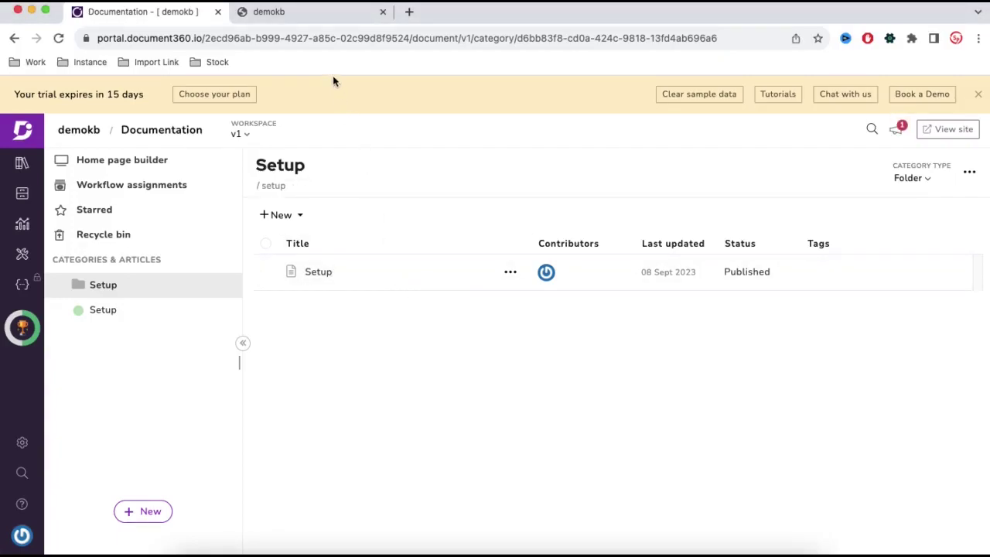
left_click(304, 17)
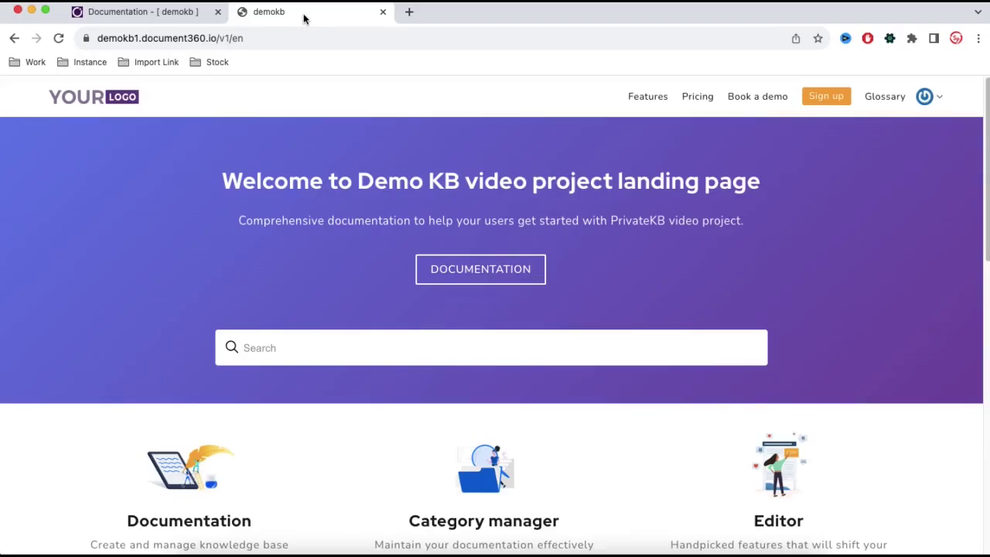
left_click(460, 270)
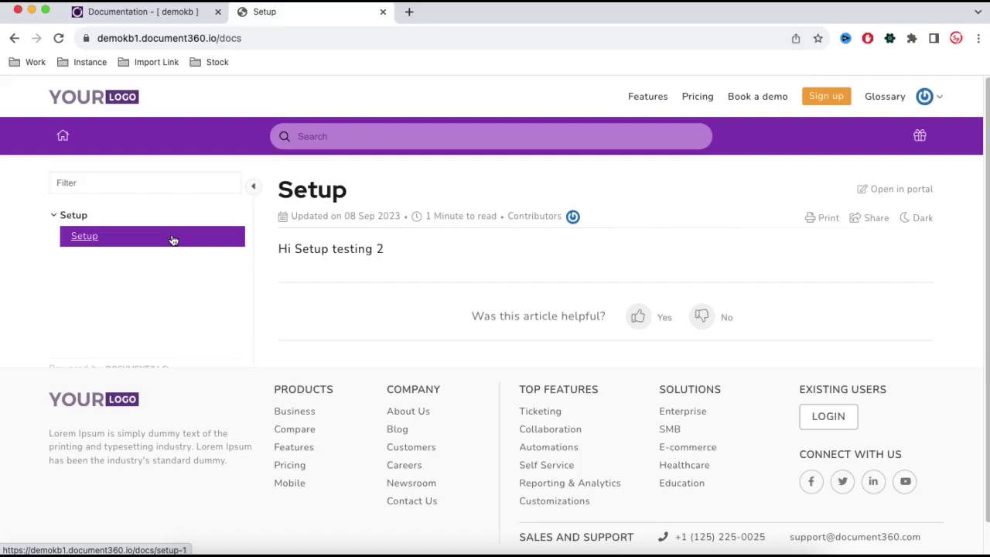
left_click(173, 13)
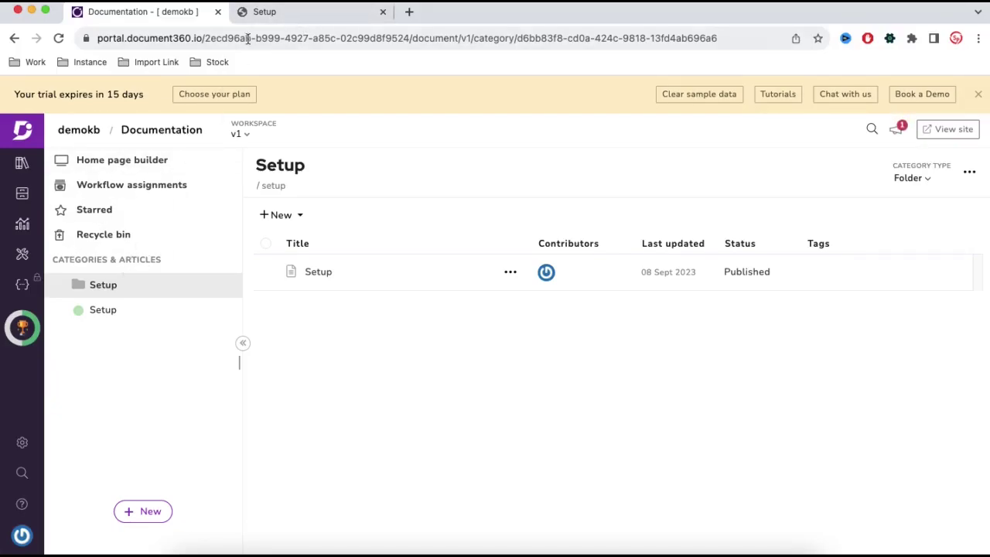
left_click(257, 17)
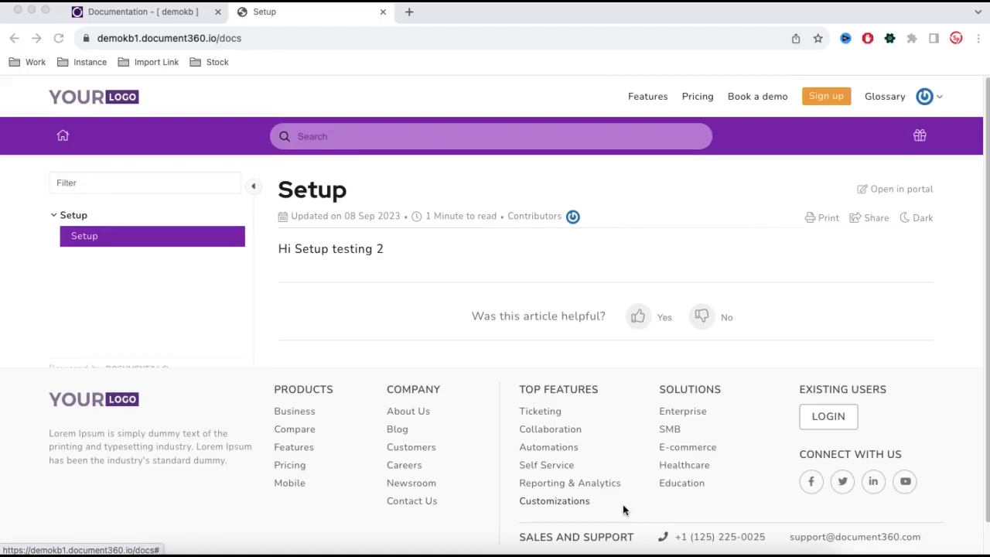
left_click(329, 15)
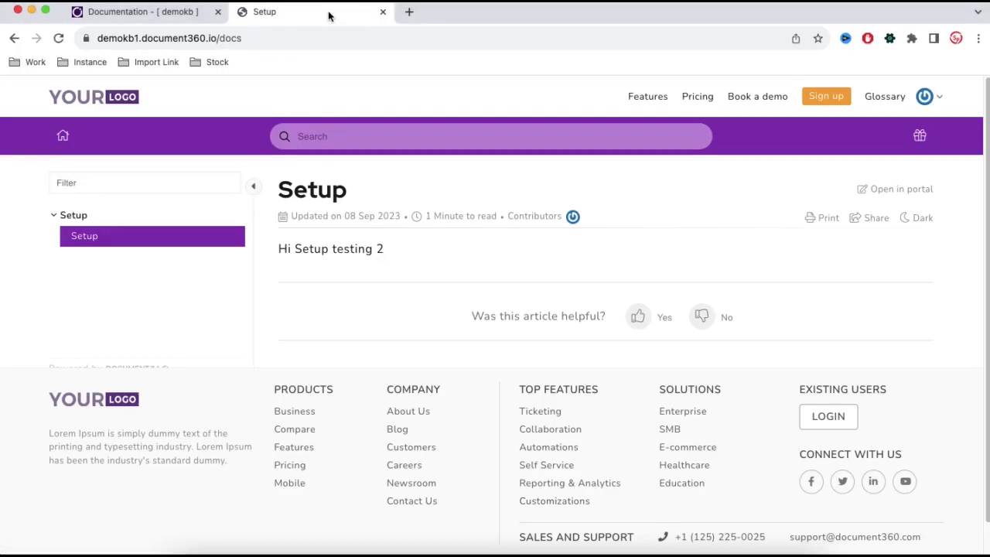
left_click(136, 12)
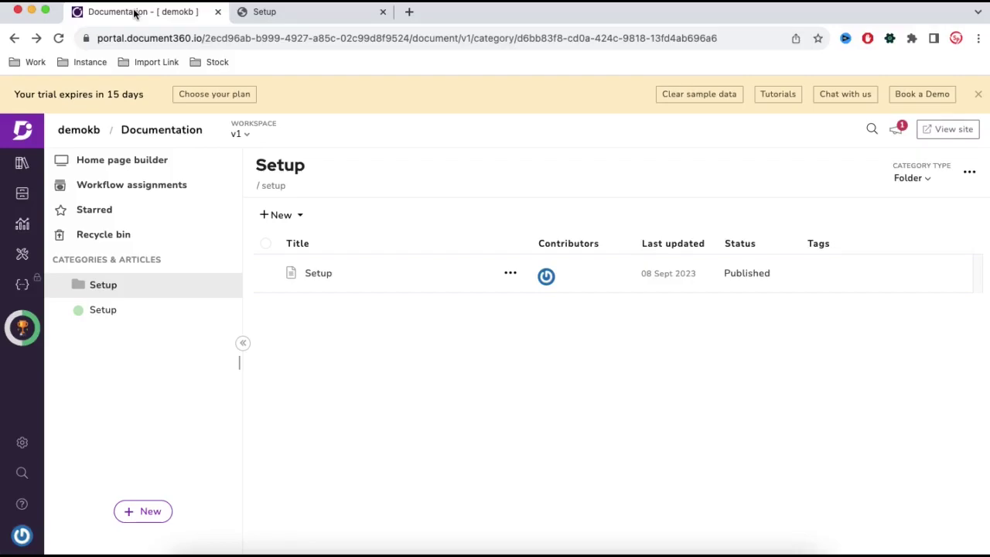
Go to Settings > Knowledge base portal > Localization & Workspaces
left_click(21, 445)
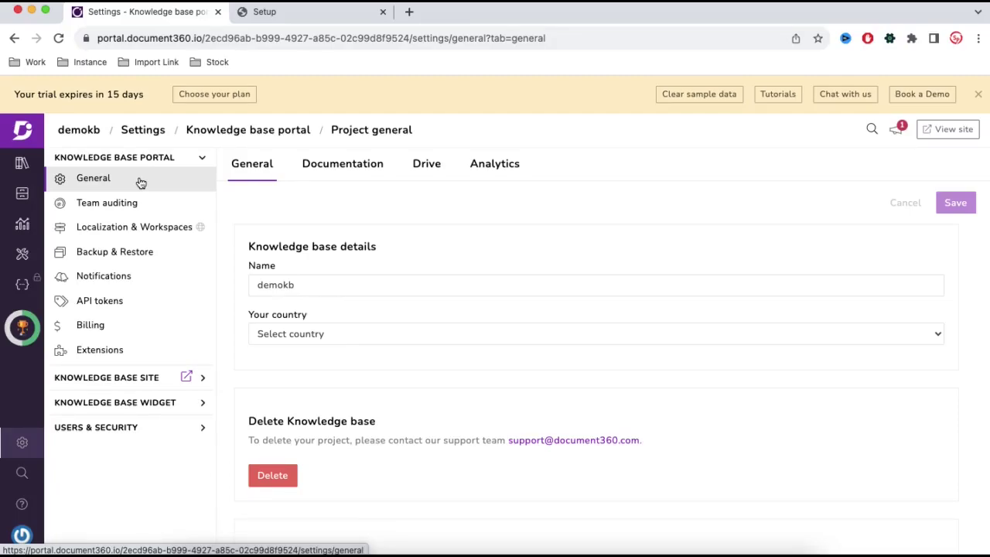
left_click(135, 237)
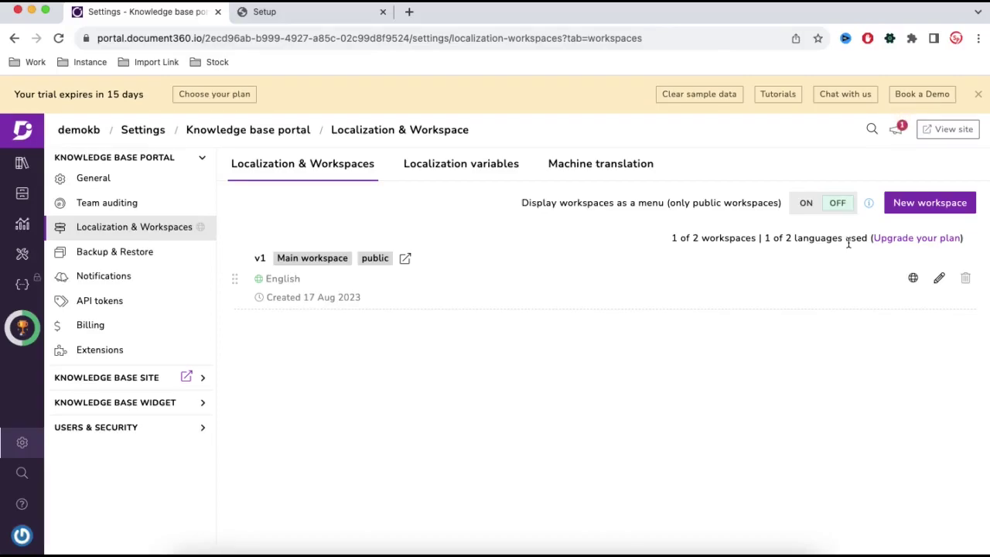
Bring up the v1 workspace's add-language list, briefly checking the live Setup article
left_click(914, 280)
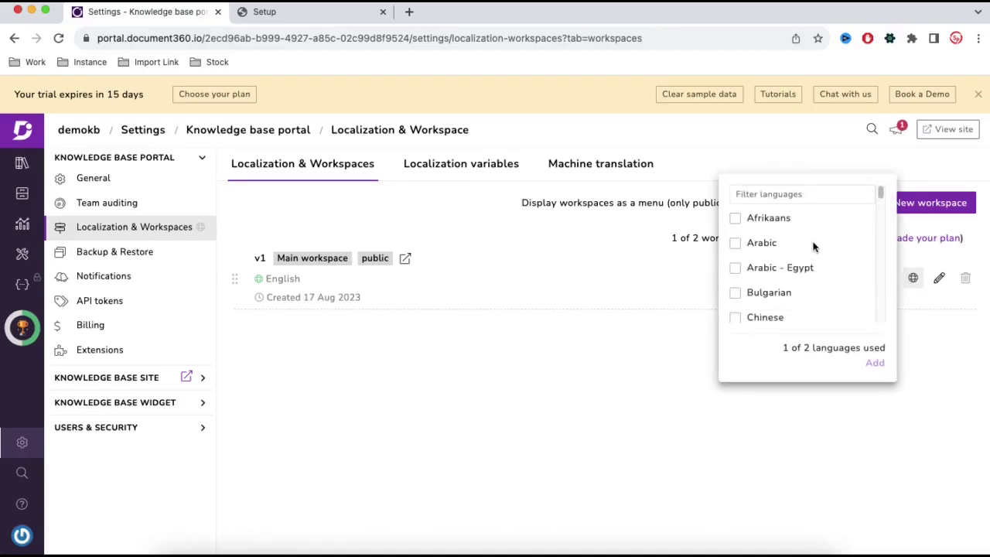
scroll(814, 246, "down", 2)
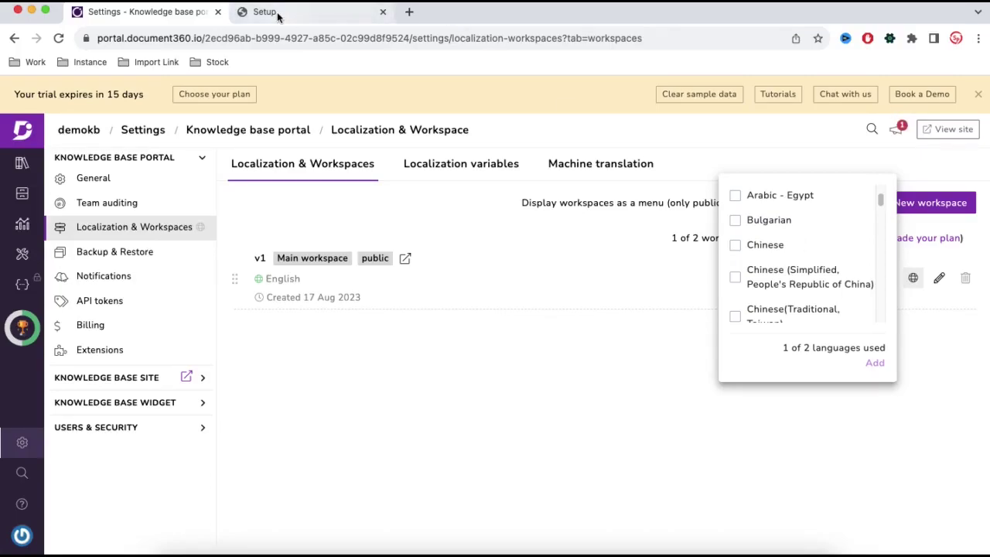
left_click(333, 14)
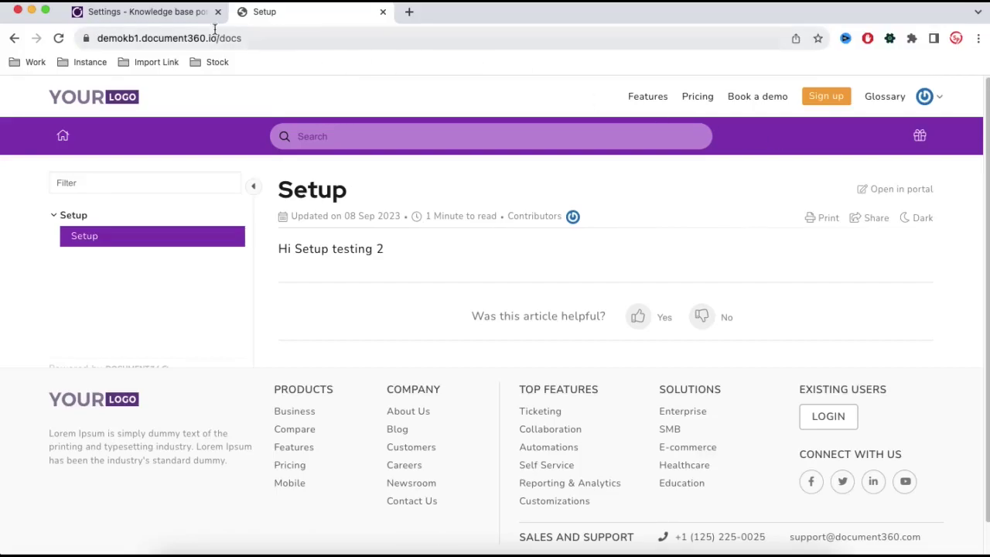
left_click(147, 11)
scroll(797, 267, "up", 2)
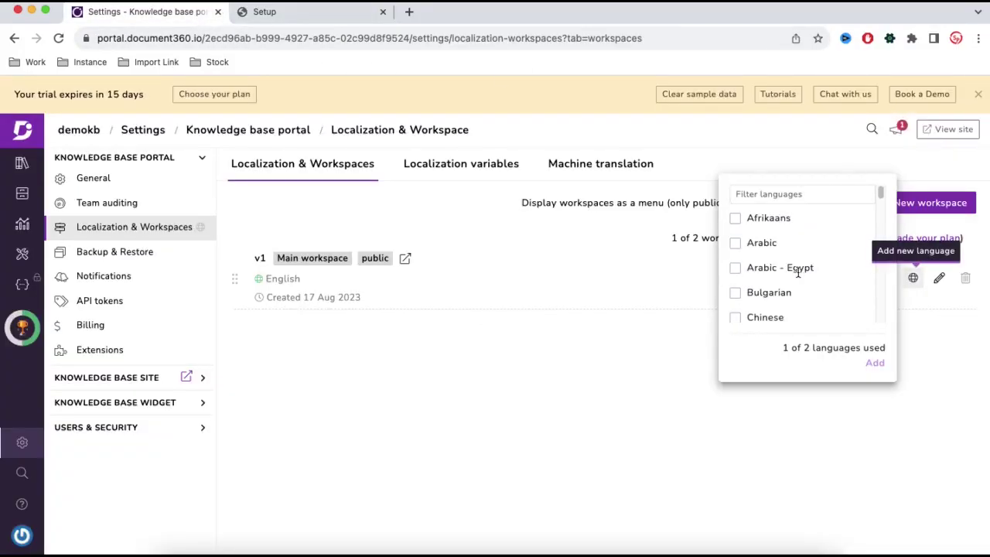
Filter languages by 'tha', add Thai to the v1 workspace, and reload settings
left_click(791, 195)
type("tha")
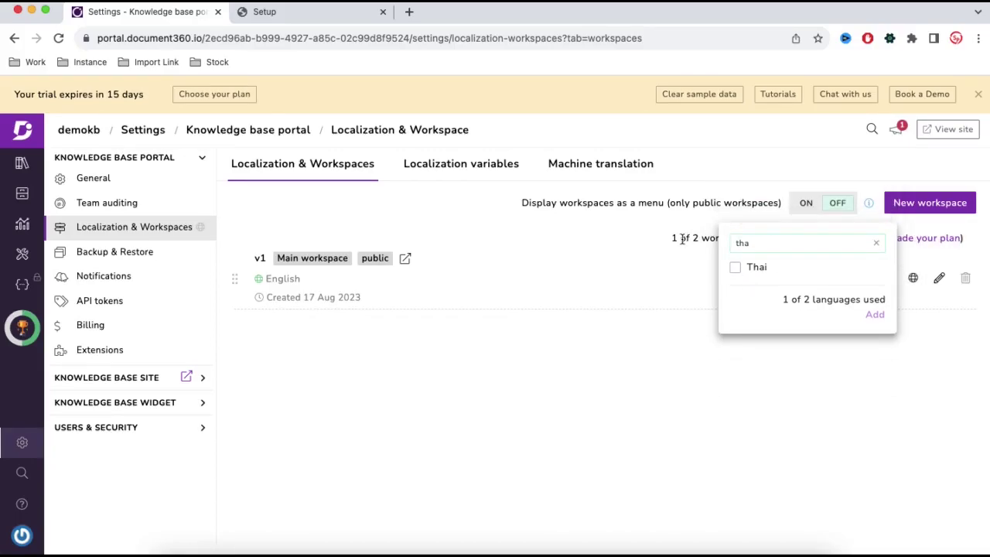
left_click(735, 268)
left_click(880, 323)
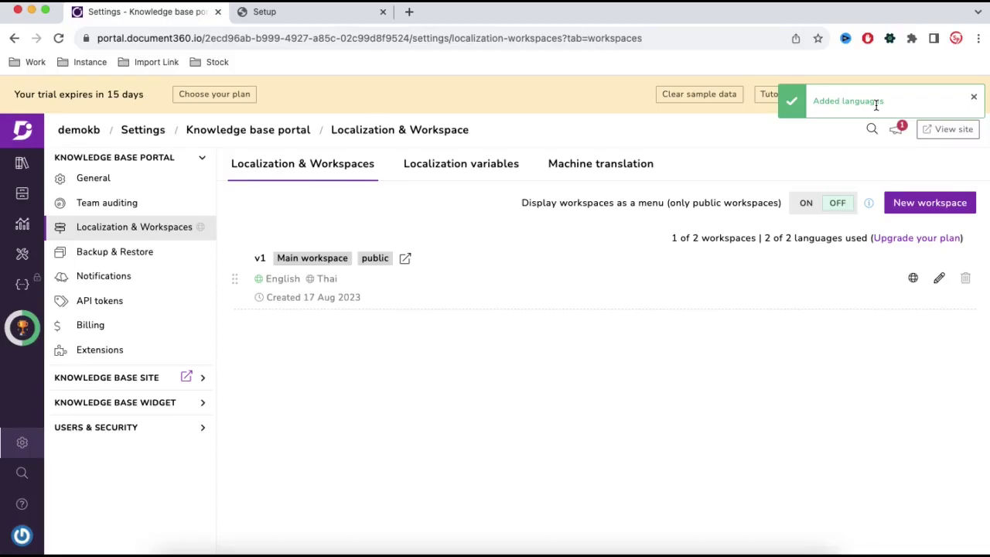
left_click(58, 38)
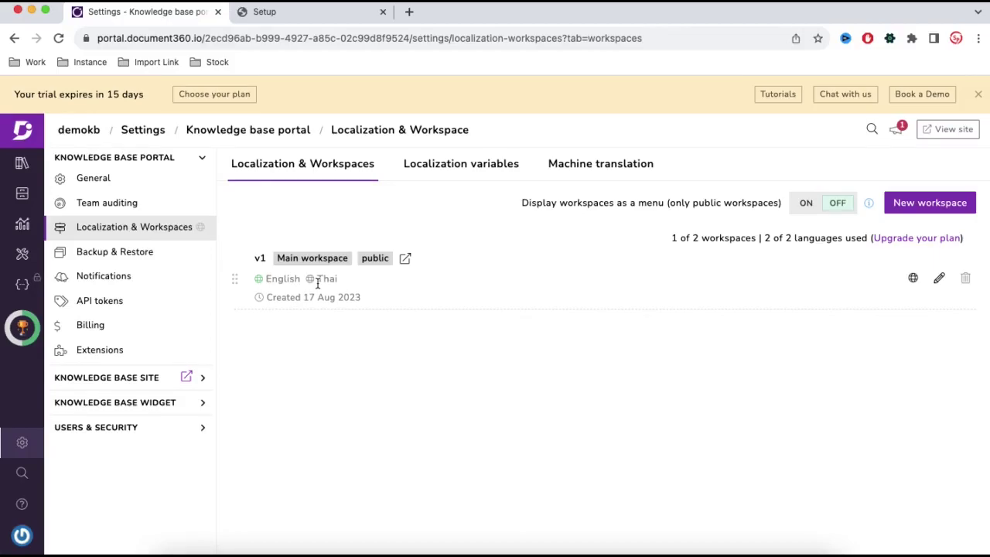
Reload the live Setup article, switch the site language from English to Thai, then return to settings
left_click(301, 14)
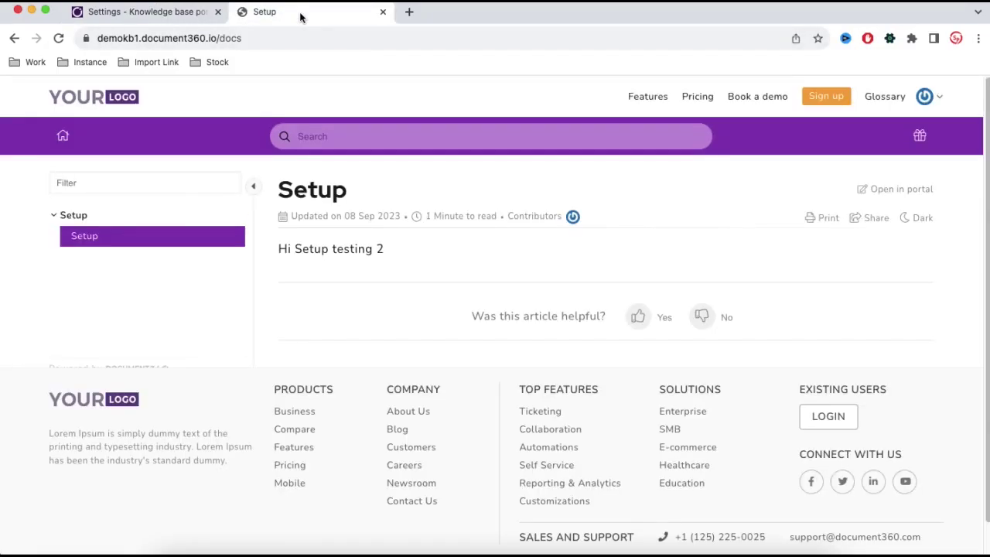
left_click(58, 38)
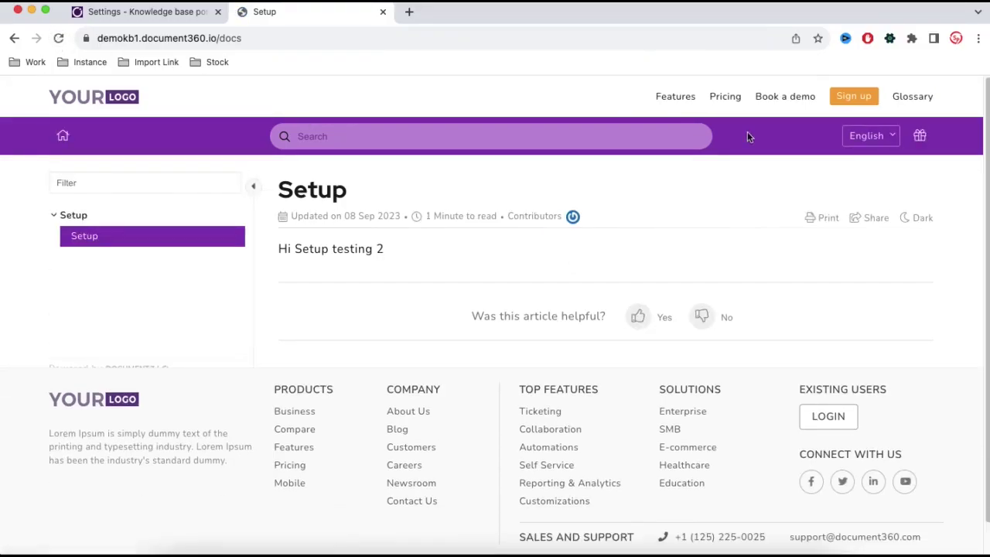
left_click(854, 138)
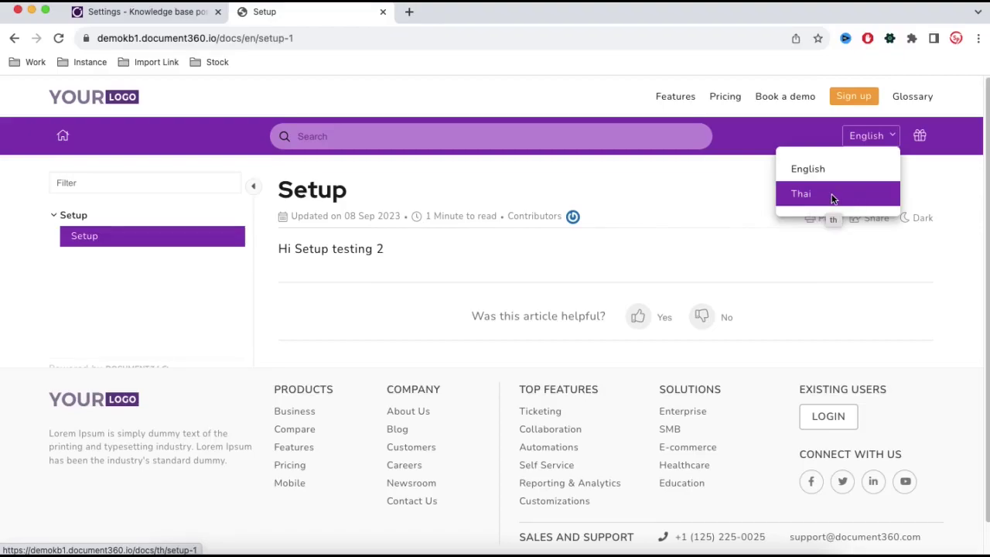
left_click(833, 196)
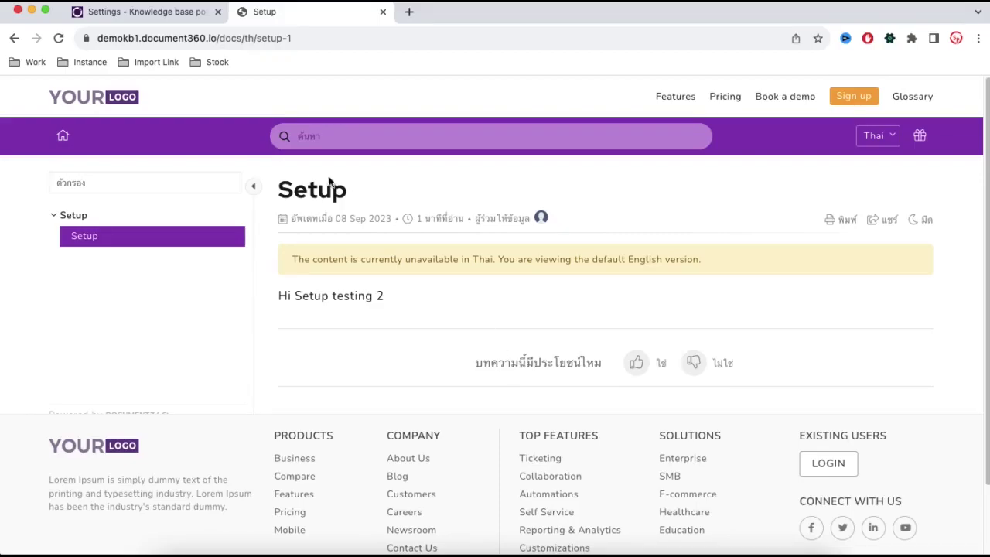
left_click(164, 20)
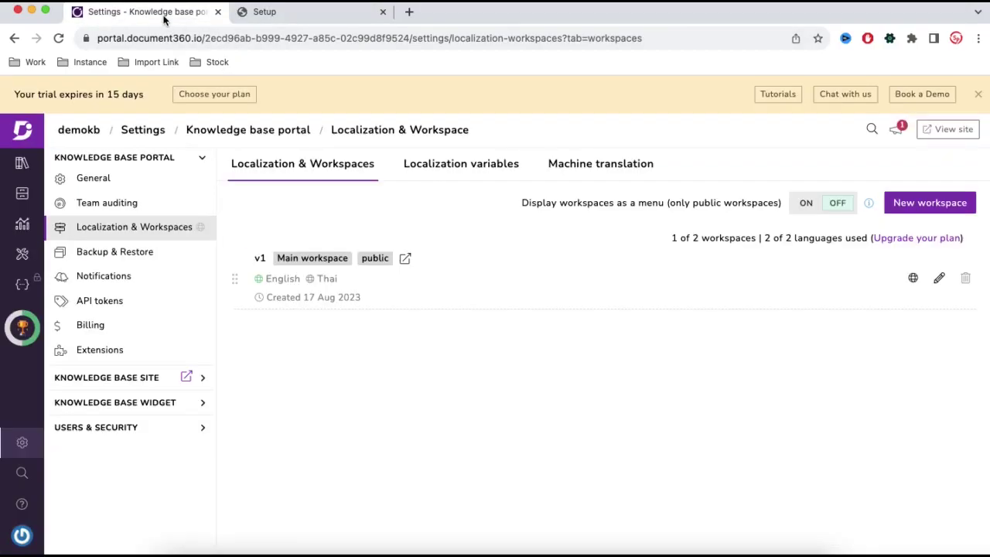
Review Thai Localization variables, collapsing AdvancedSearch and expanding Article header, then go to the Setup article
left_click(450, 170)
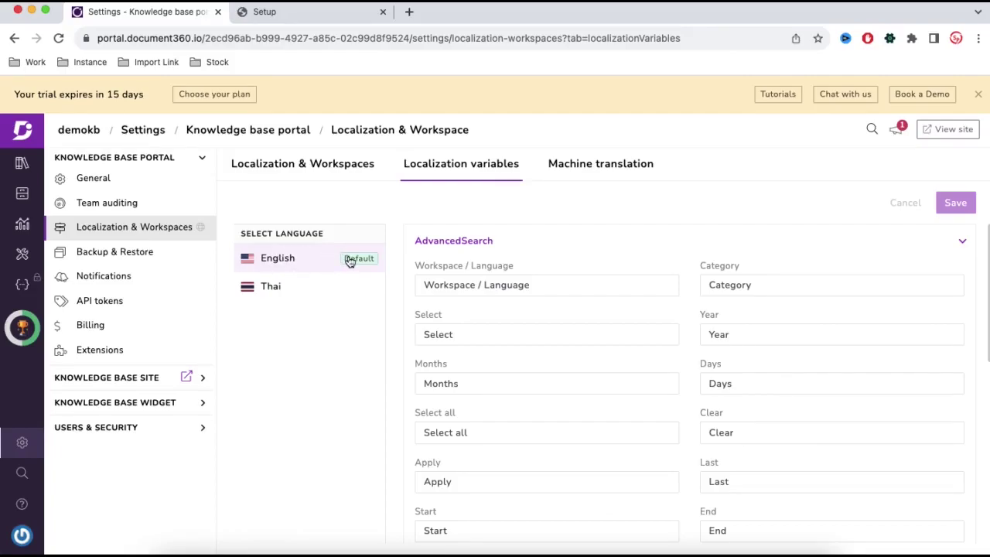
left_click(286, 288)
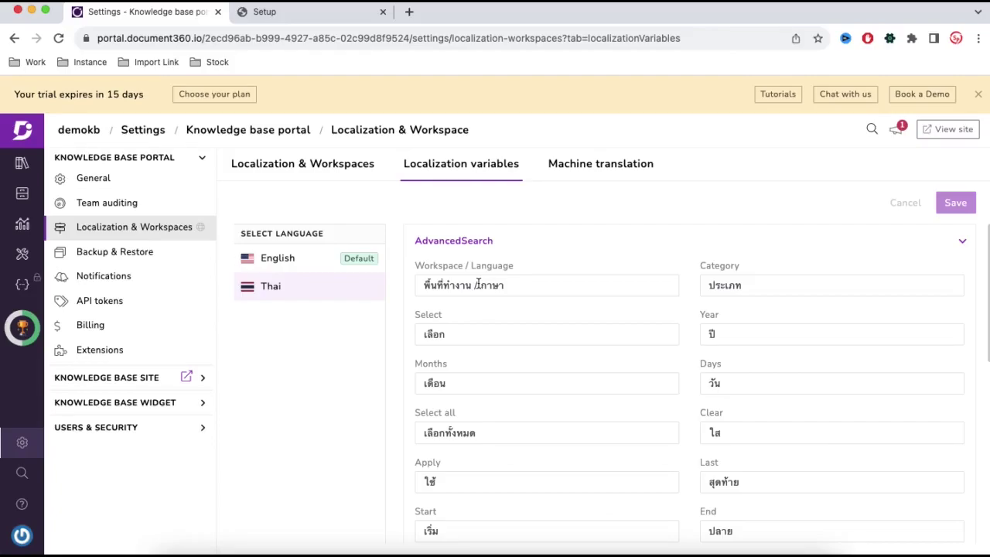
left_click(962, 242)
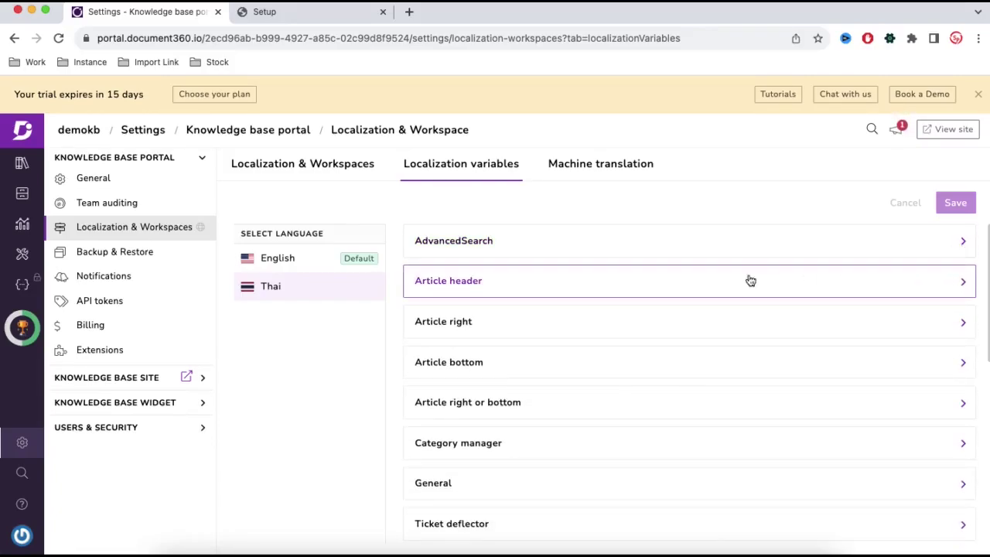
left_click(700, 283)
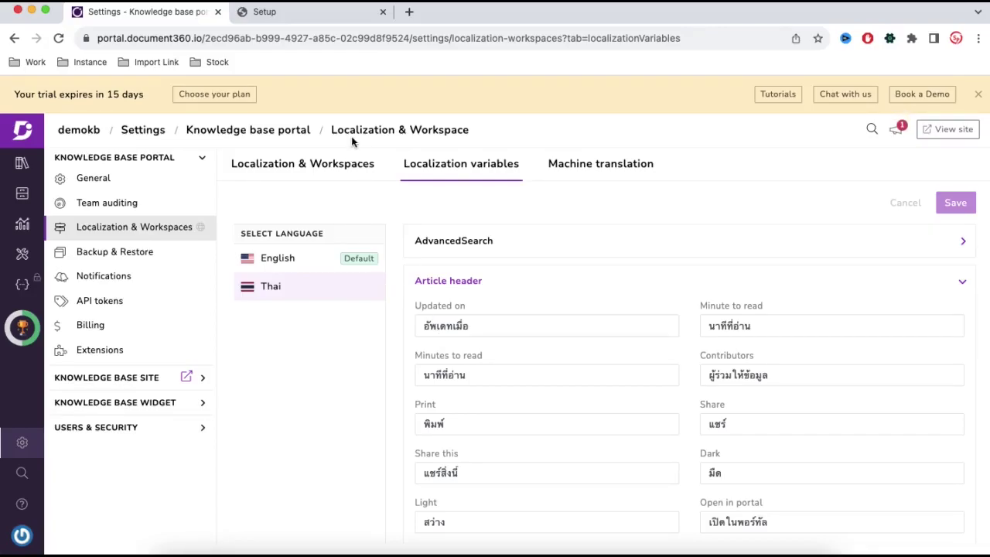
left_click(316, 17)
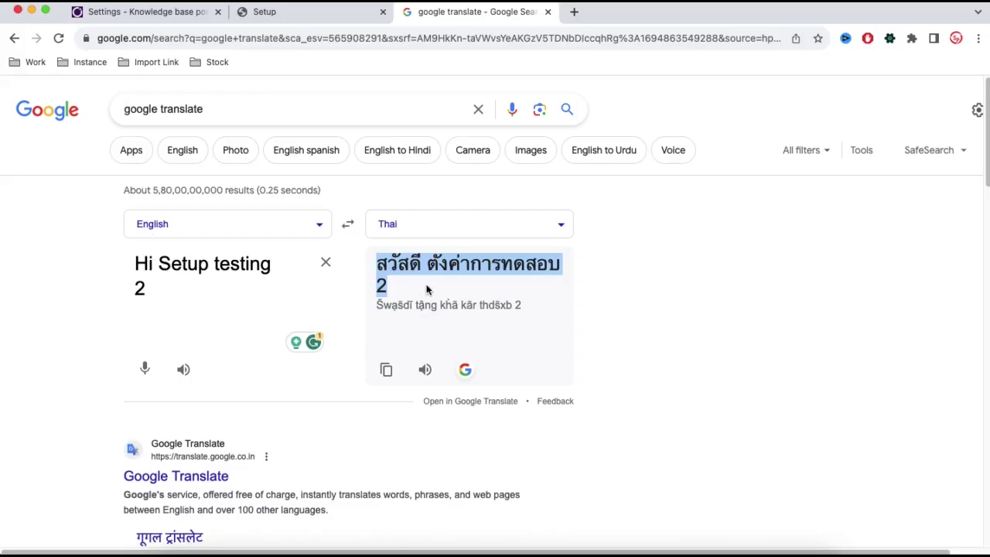
Return to the Document360 Localization variables settings page
left_click(164, 13)
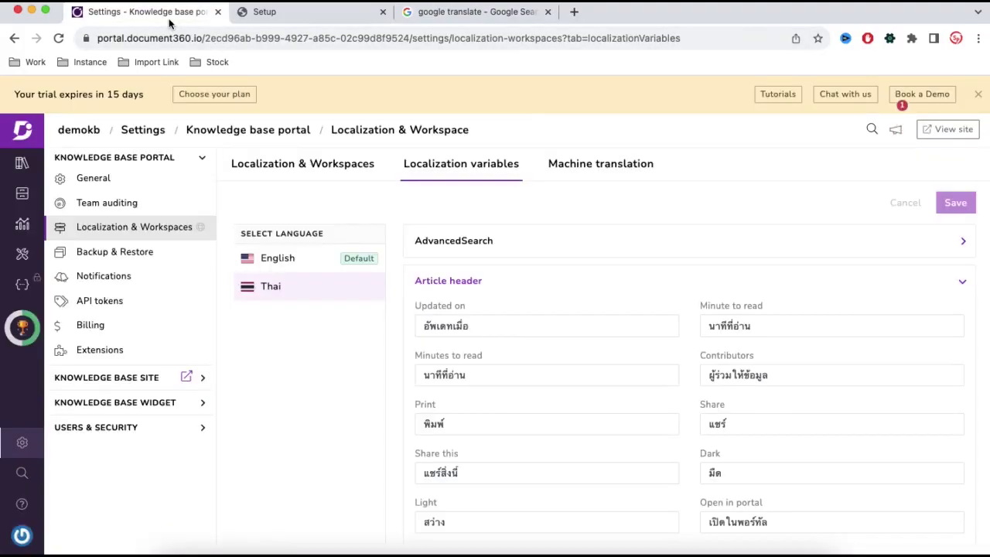
Open the Setup article in Documentation and switch it to its Thai version
left_click(20, 175)
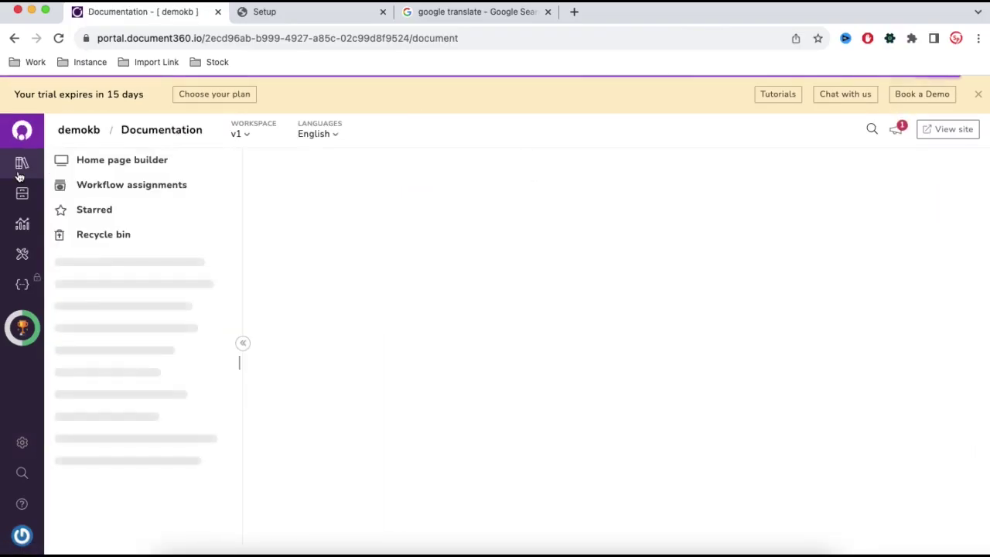
left_click(116, 313)
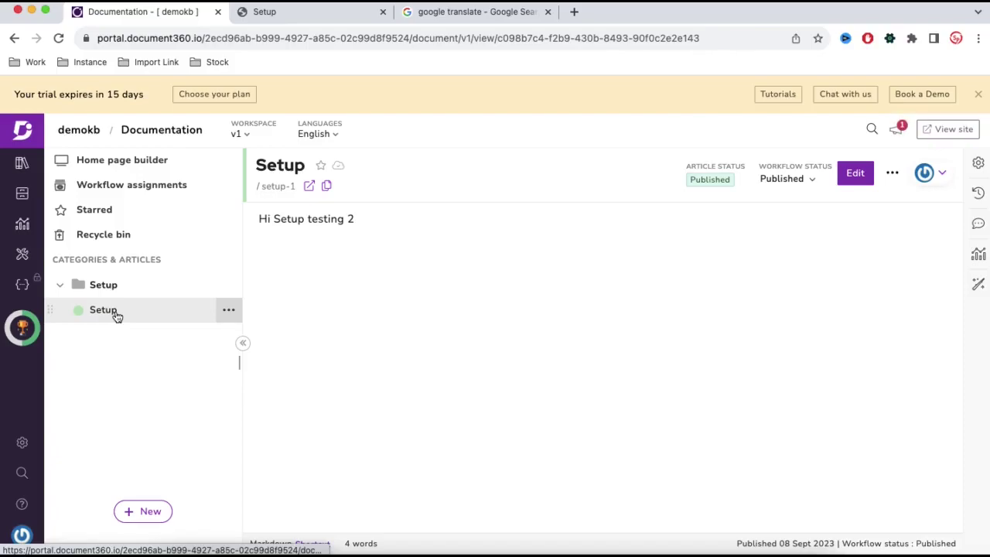
left_click(323, 139)
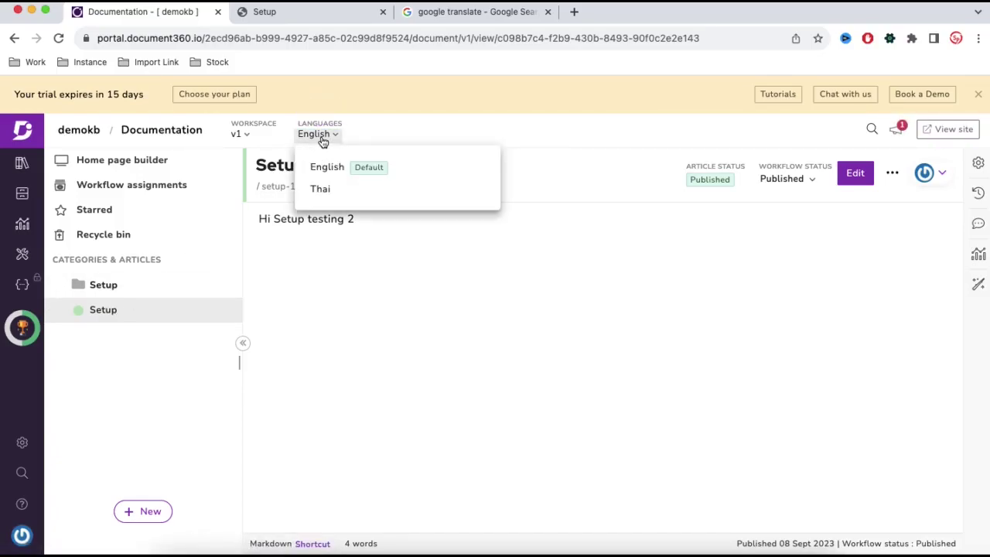
left_click(325, 190)
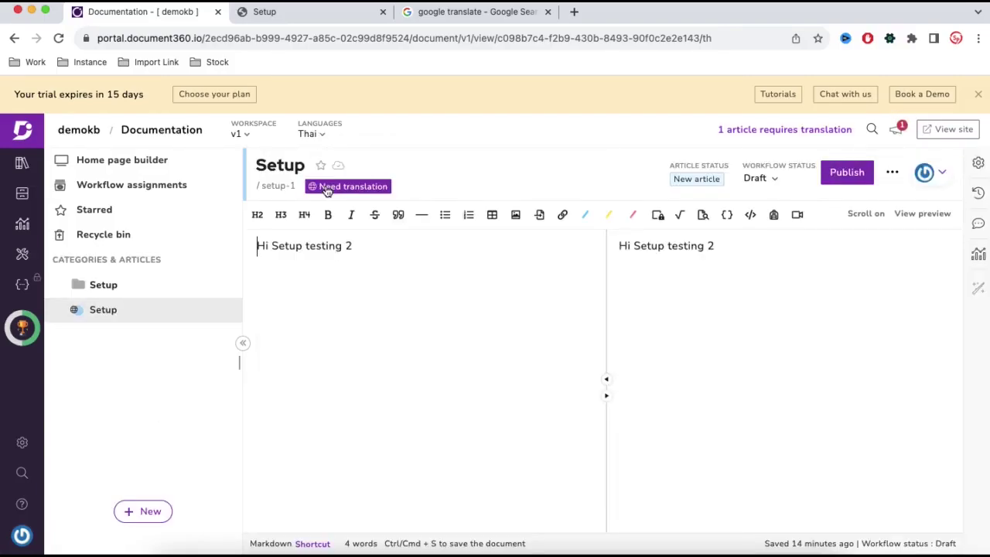
Replace 'Hi Setup testing 2' with the pasted Thai translation and publish the article
left_click(361, 246)
left_click_drag(361, 246, 252, 246)
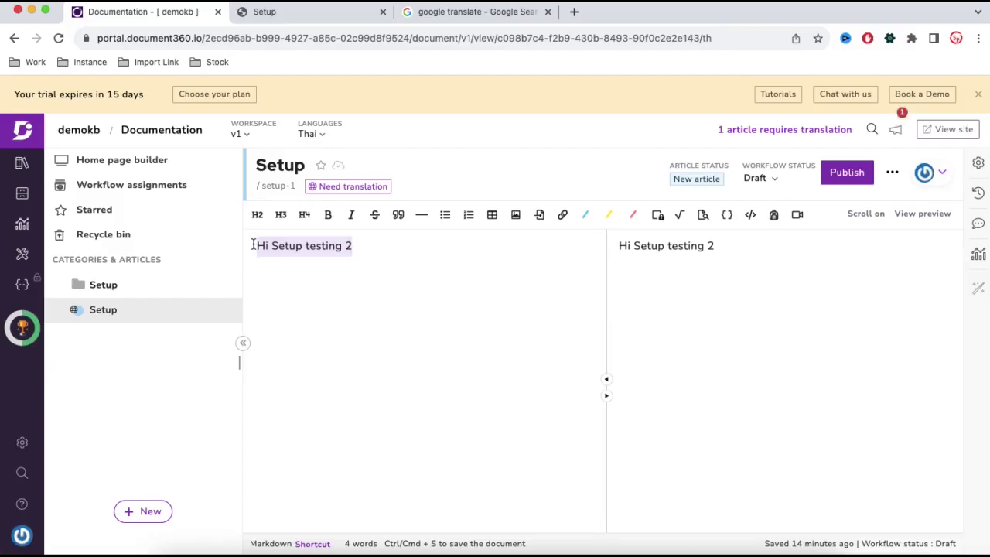
type("สวัสดี ตั้งค่าการทดสอบ 2")
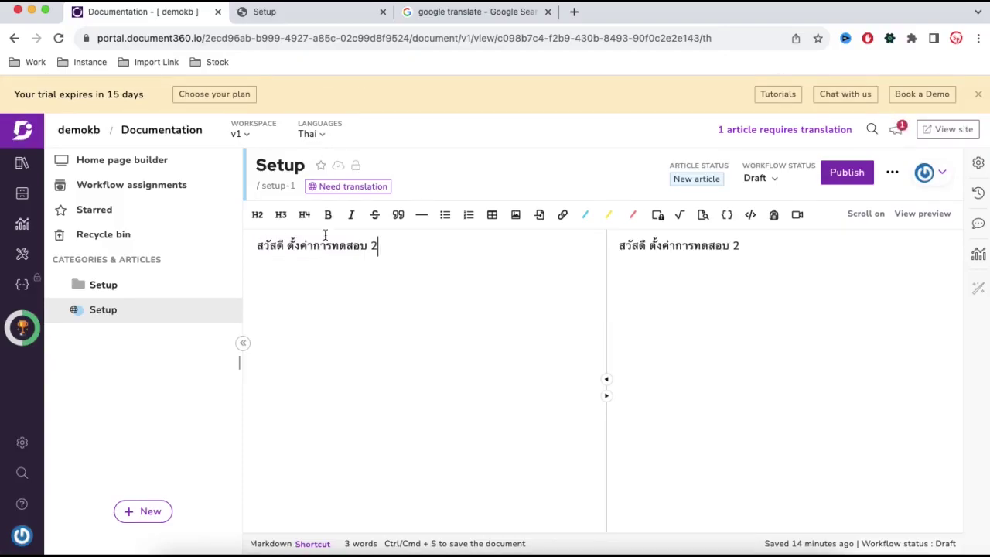
left_click(838, 183)
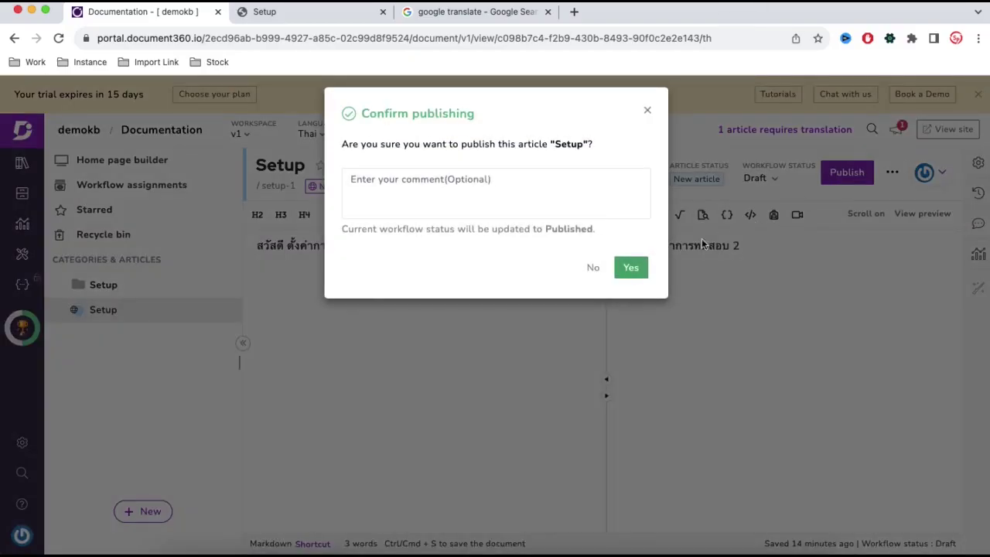
left_click(639, 267)
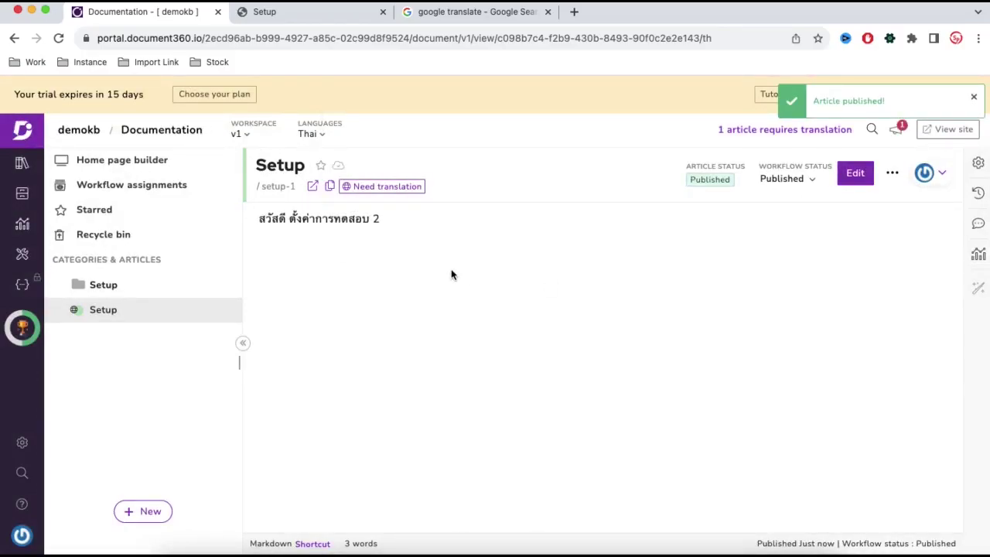
Switch the editor's article back to English and reload the live Setup article page
left_click(307, 134)
left_click(329, 167)
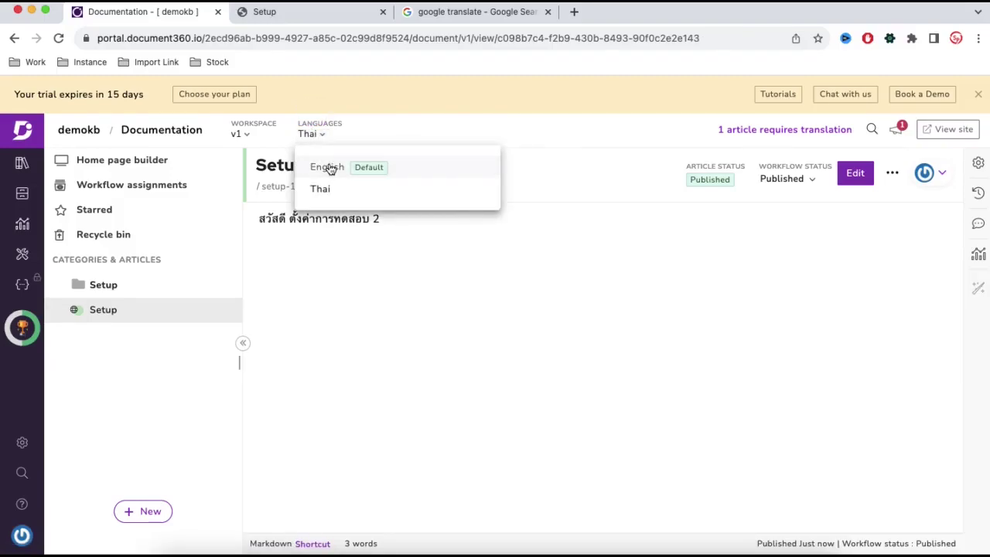
left_click(263, 12)
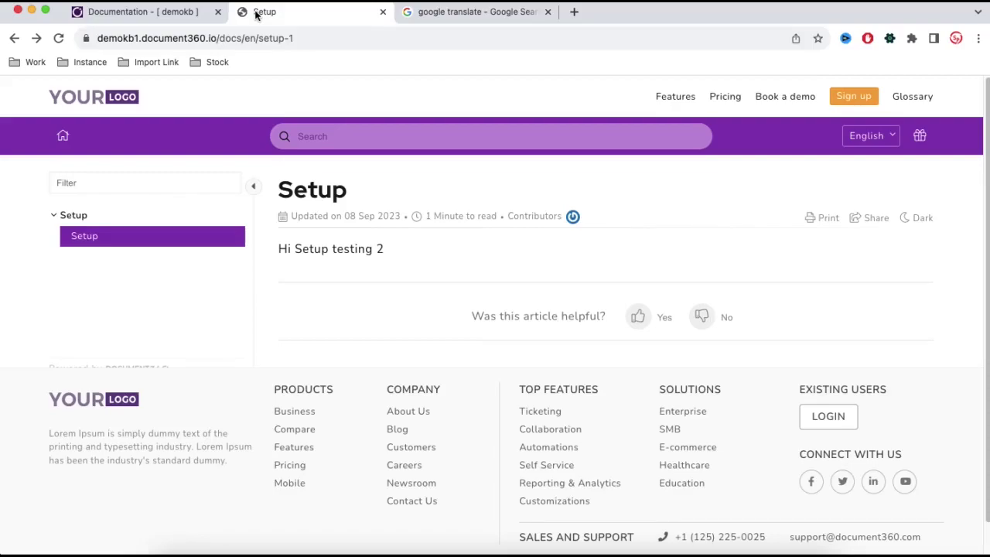
left_click(58, 38)
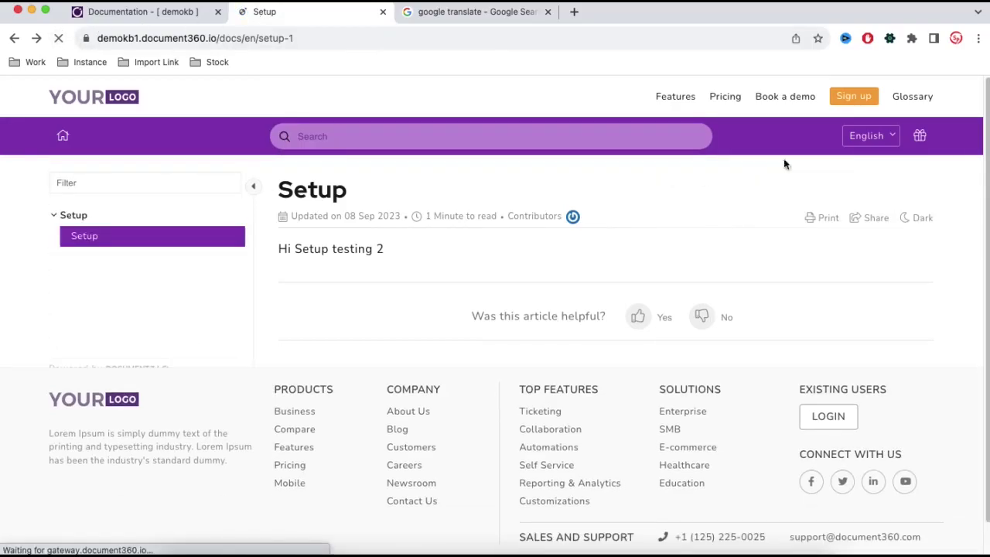
Toggle the site language Thai, English, then Thai to compare both article versions
left_click(867, 136)
left_click(813, 194)
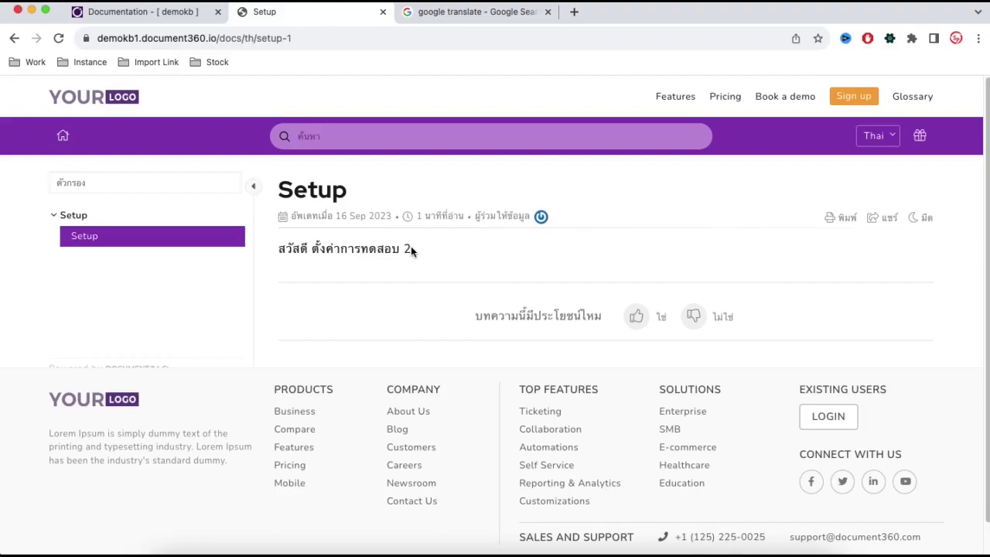
left_click(882, 138)
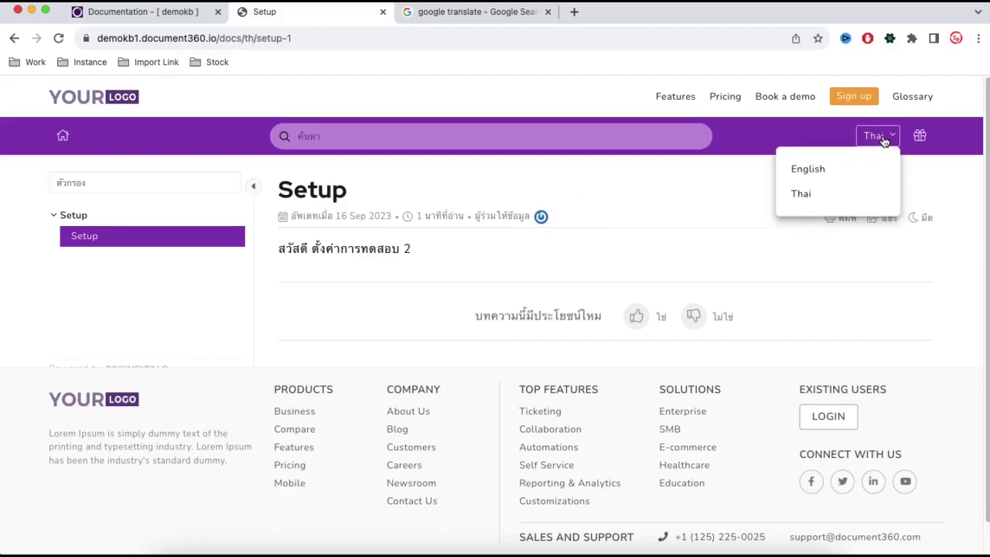
left_click(818, 169)
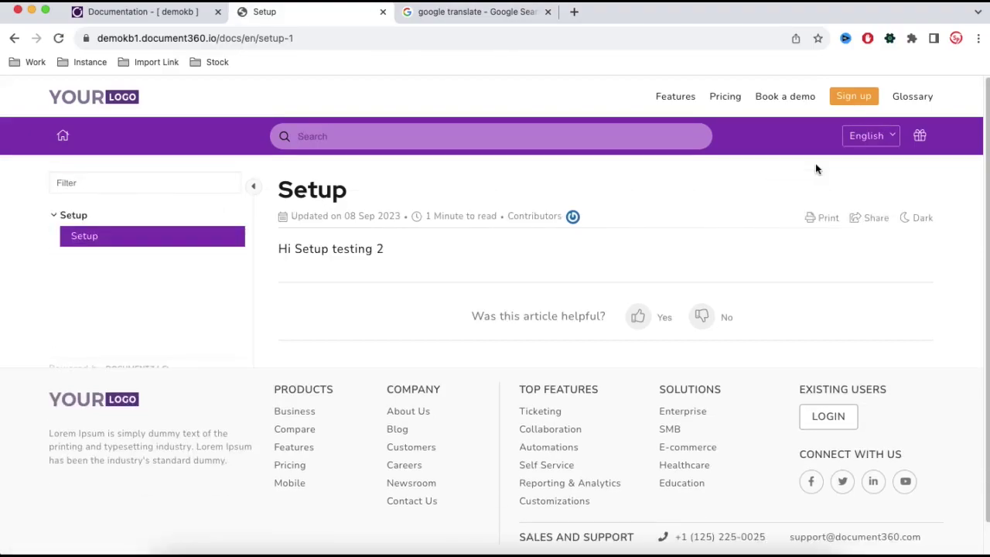
left_click(868, 136)
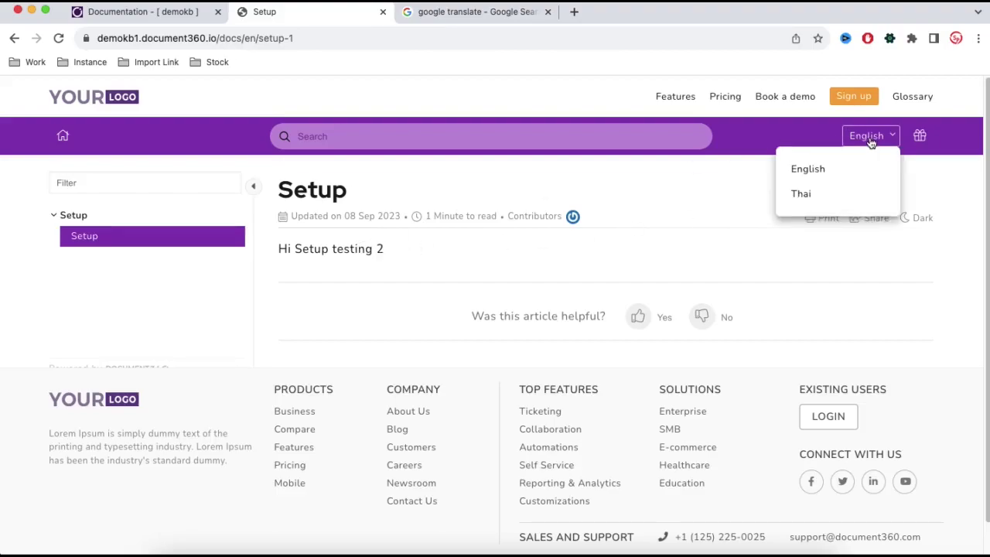
left_click(795, 192)
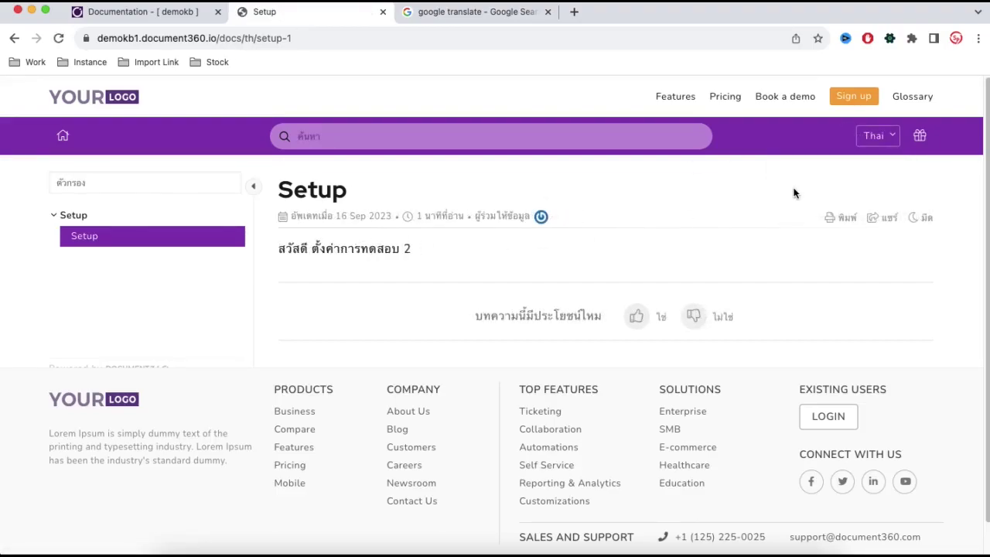